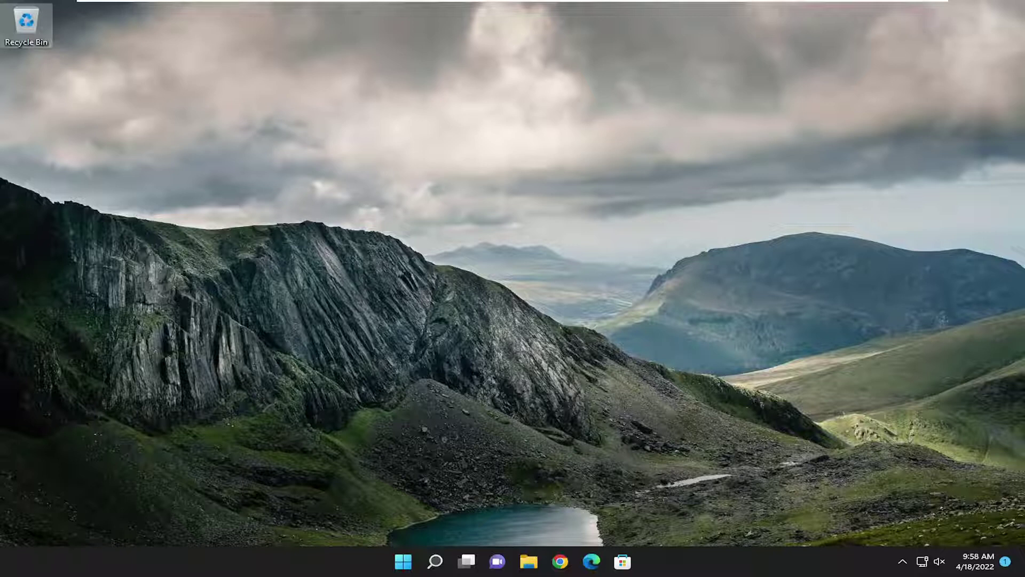
Search for 'regedit' and run Registry Editor as administrator, approving the UAC prompt
click(435, 556)
text(regedit)
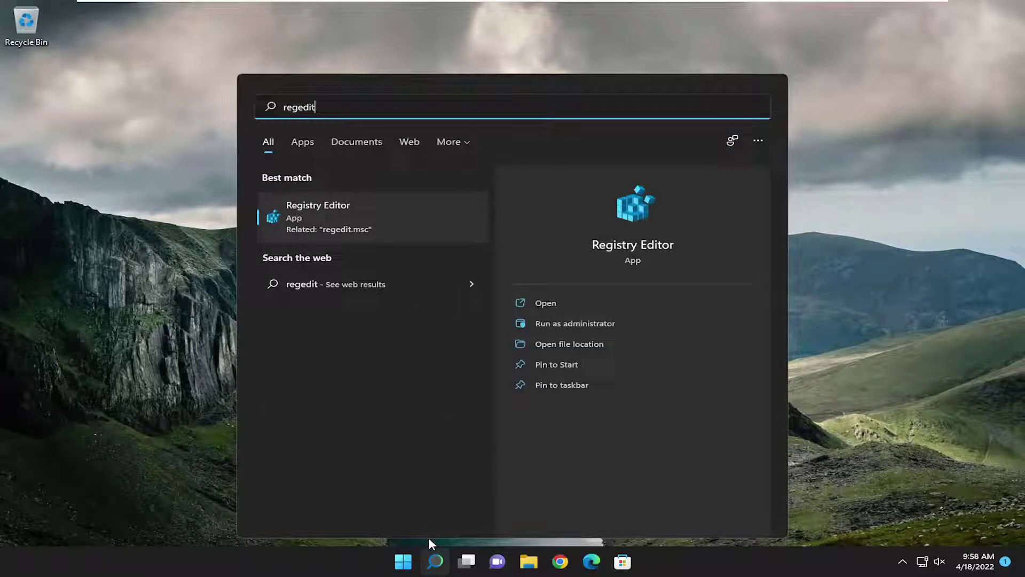
right_click(321, 210)
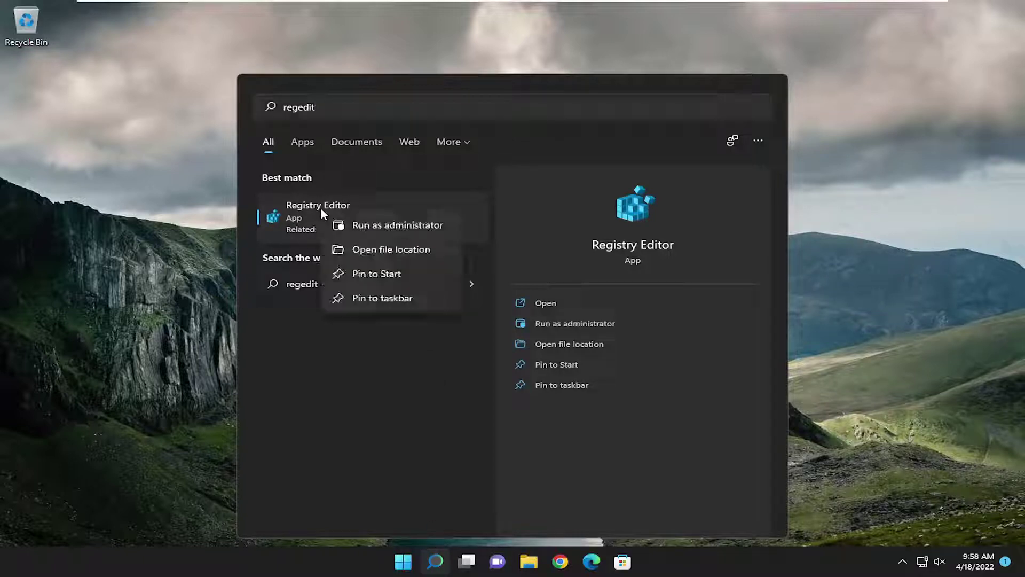
click(382, 227)
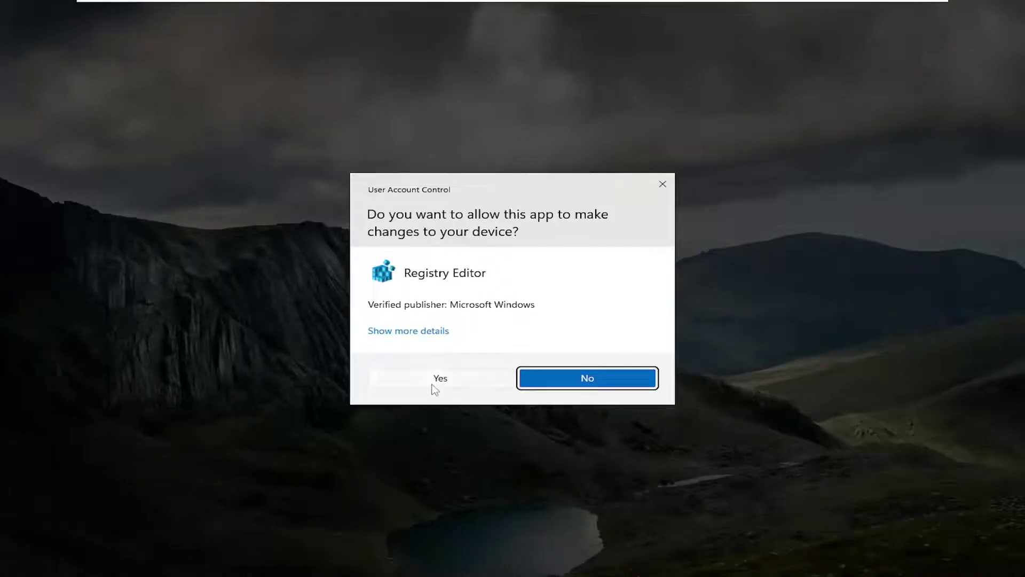
click(458, 382)
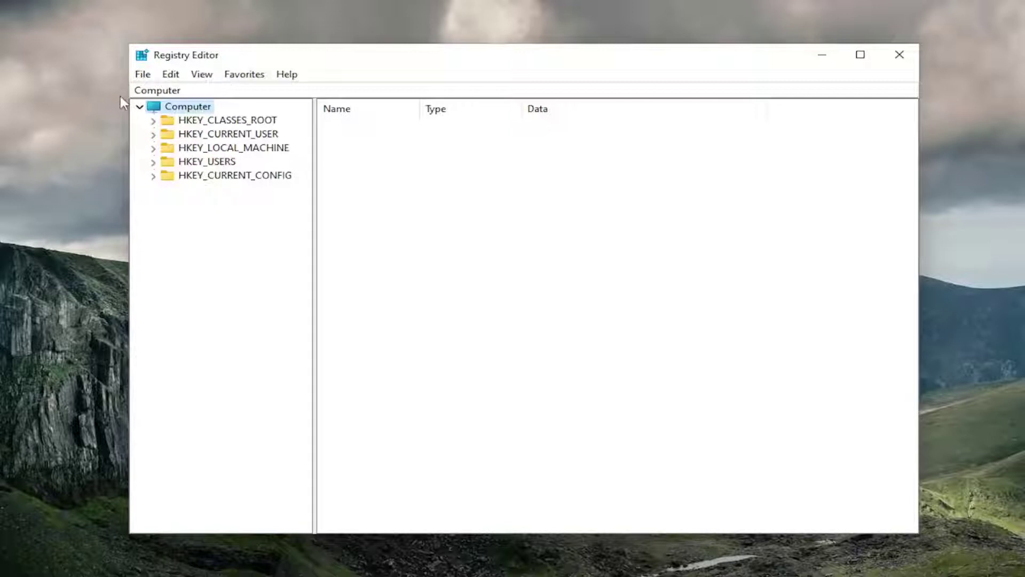
click(151, 76)
click(176, 108)
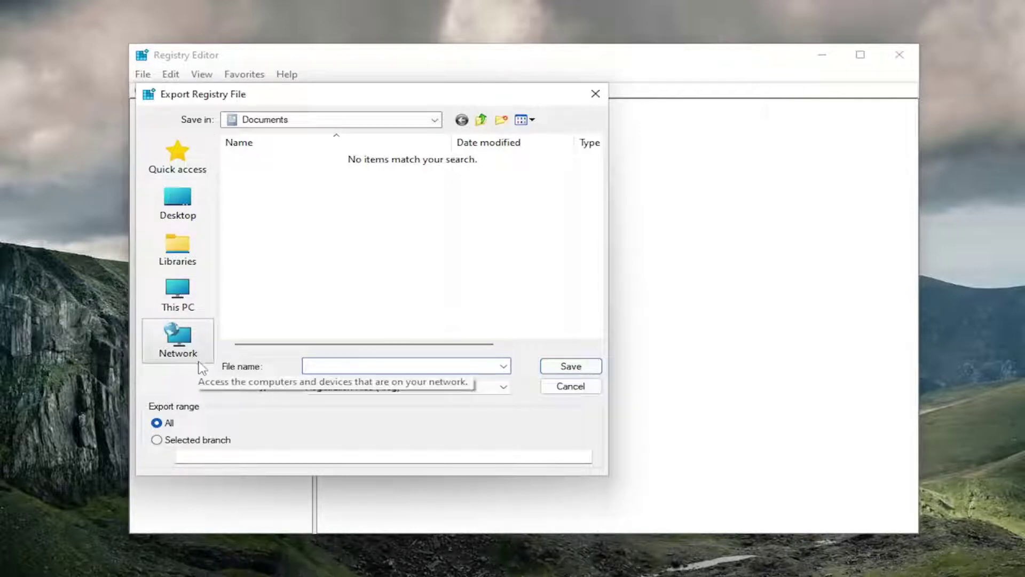
click(572, 392)
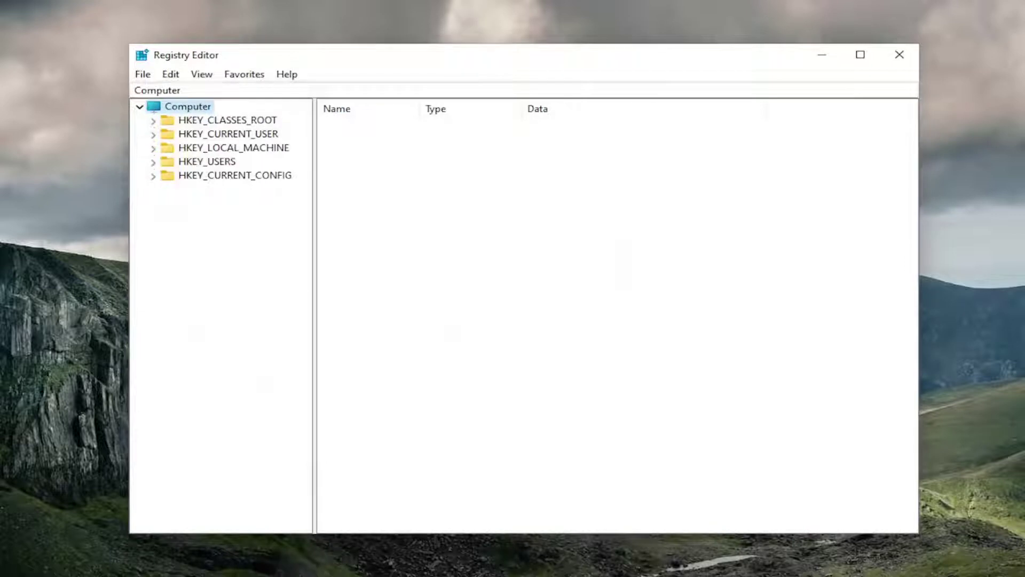
click(142, 75)
click(163, 92)
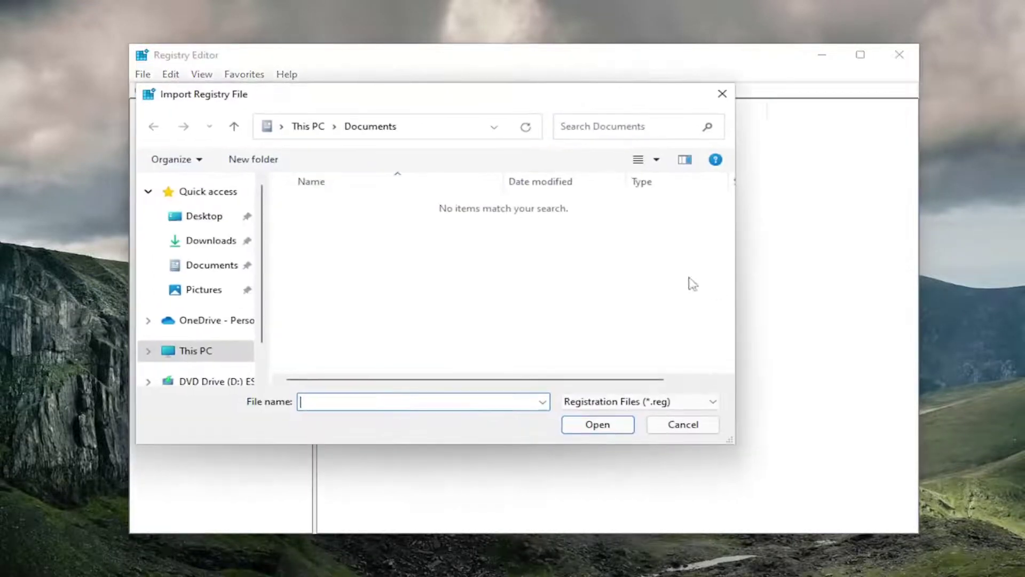
click(684, 427)
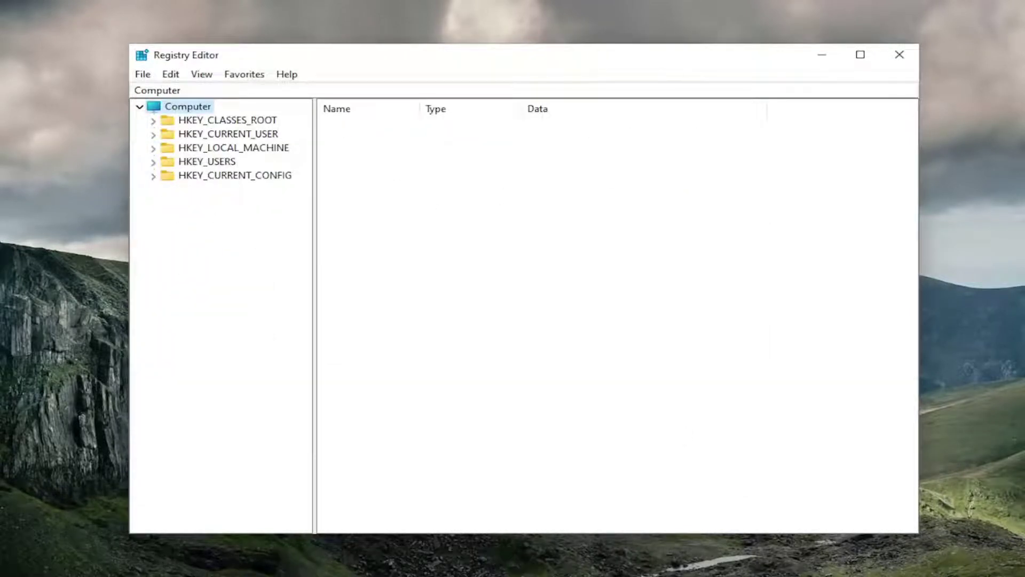
Navigate to HKEY_LOCAL_MACHINE\SYSTEM\CurrentControlSet\Services\Audiosrv to list its values, such as DependOnService
click(246, 151)
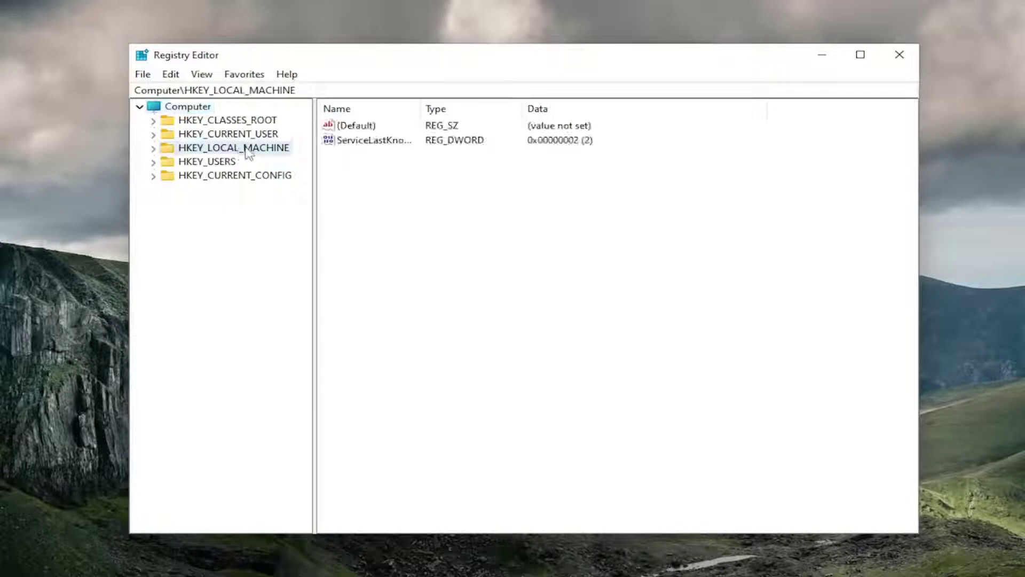
double_click(247, 151)
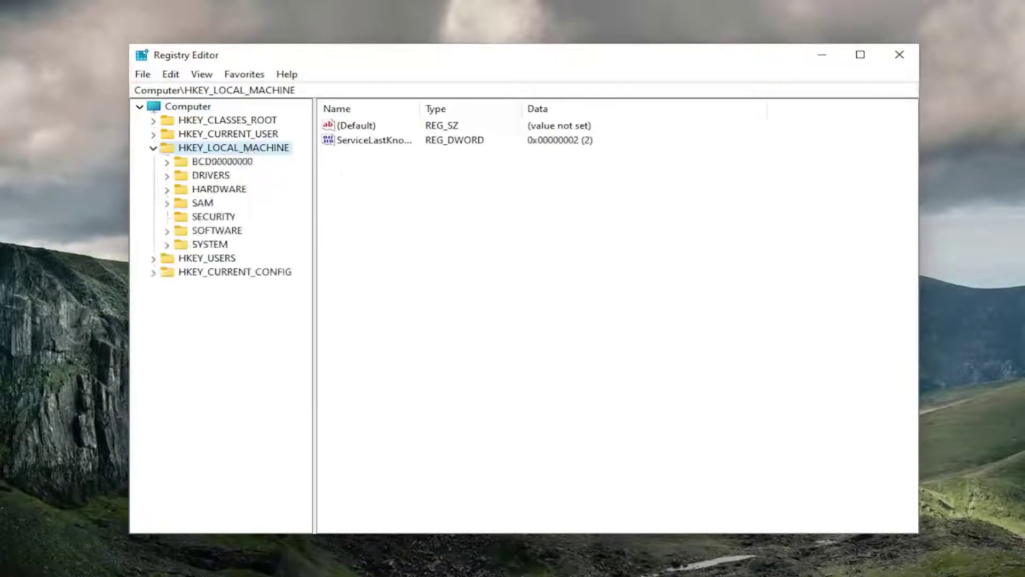
double_click(207, 245)
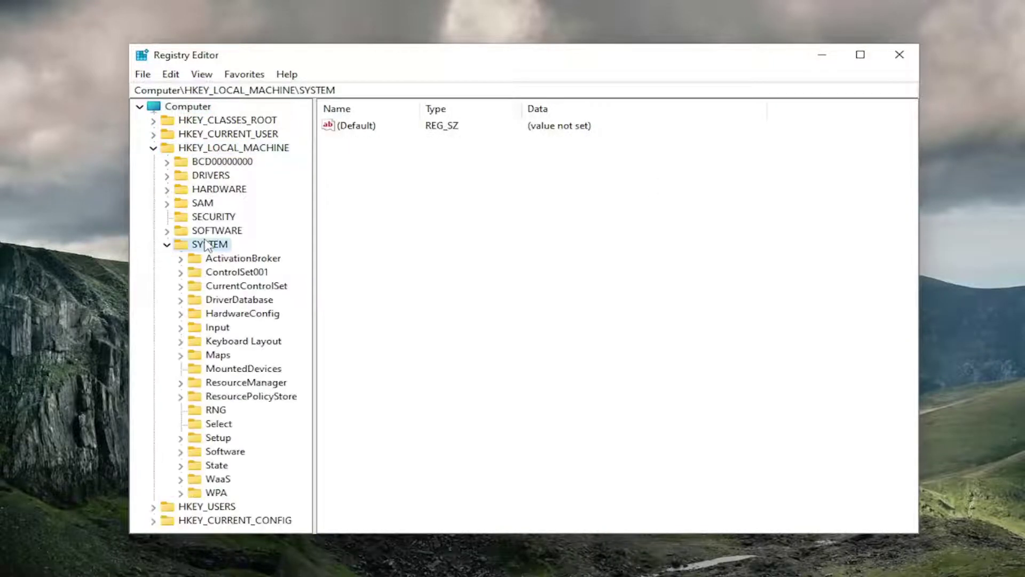
double_click(259, 287)
drag(314, 275, 335, 293)
click(229, 356)
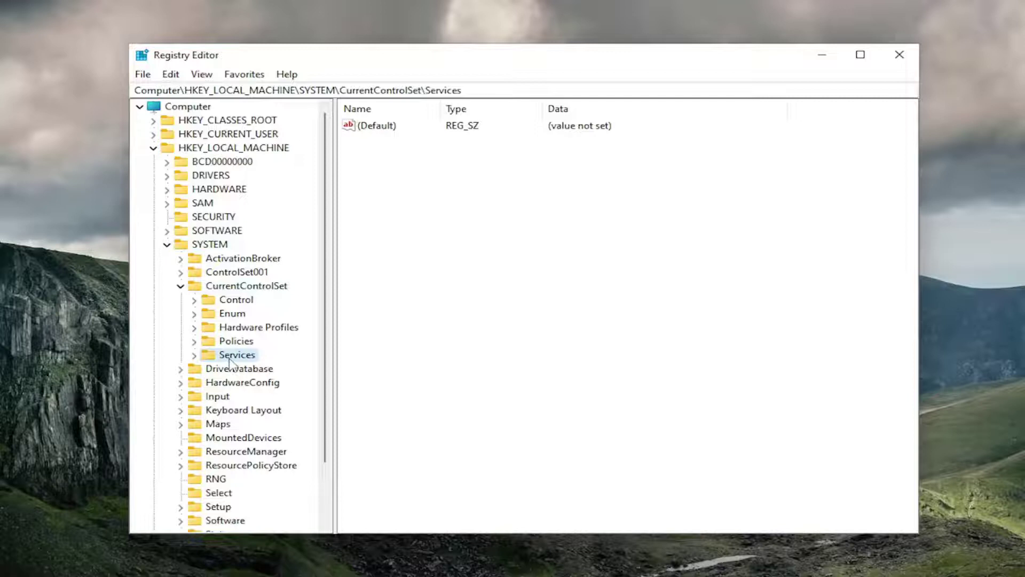
double_click(229, 356)
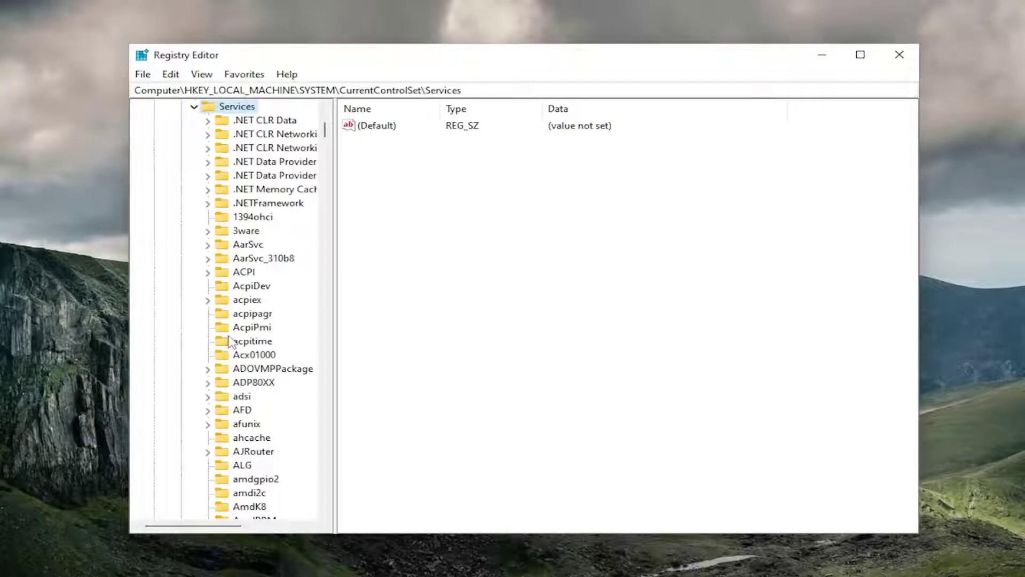
scroll(230, 342, down, 4)
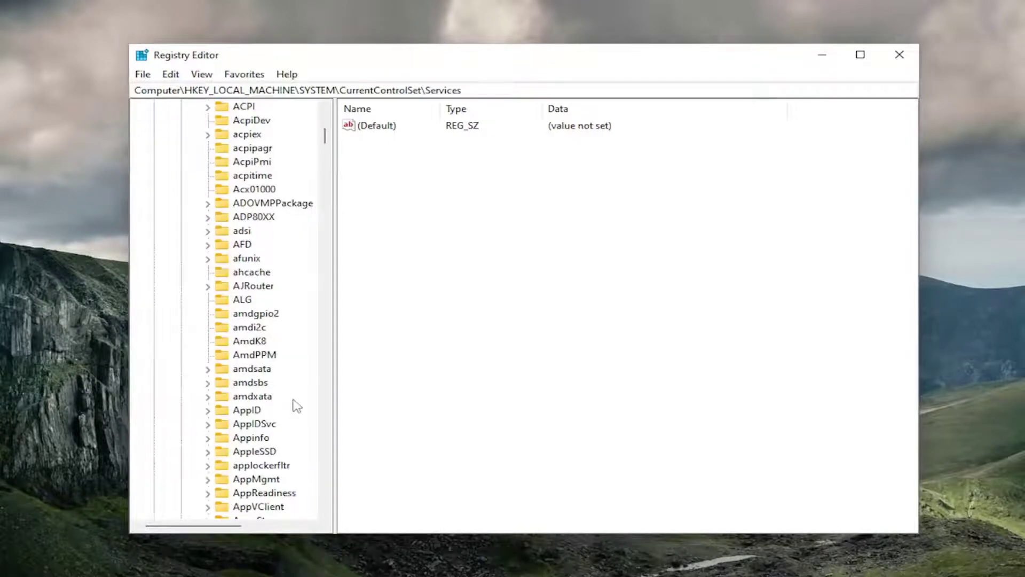
scroll(297, 406, down, 5)
click(254, 438)
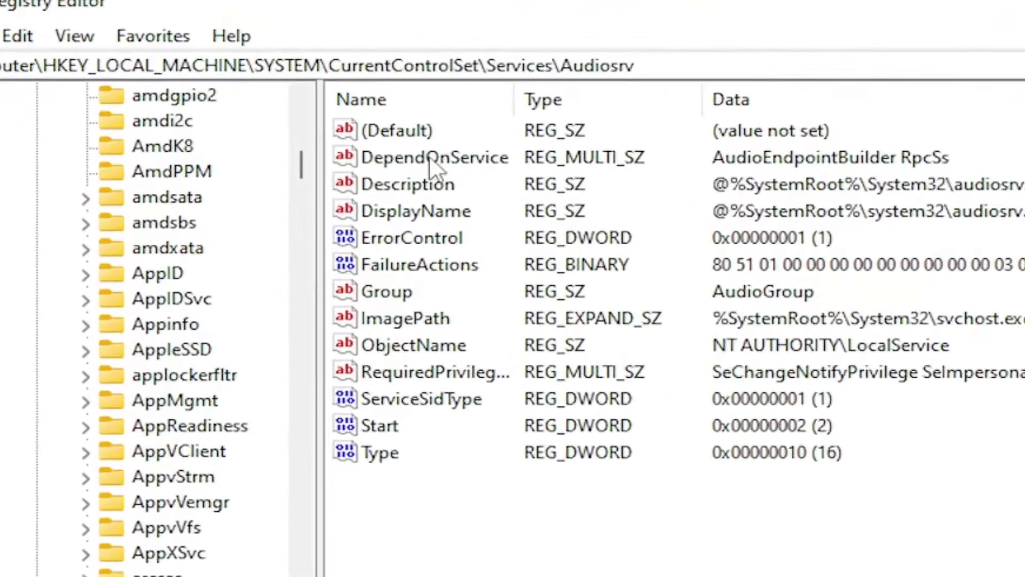
Remove AudioEndpointBuilder from Audiosrv's DependOnService data, leaving only RpcSs, and save it
double_click(409, 147)
key(Right)
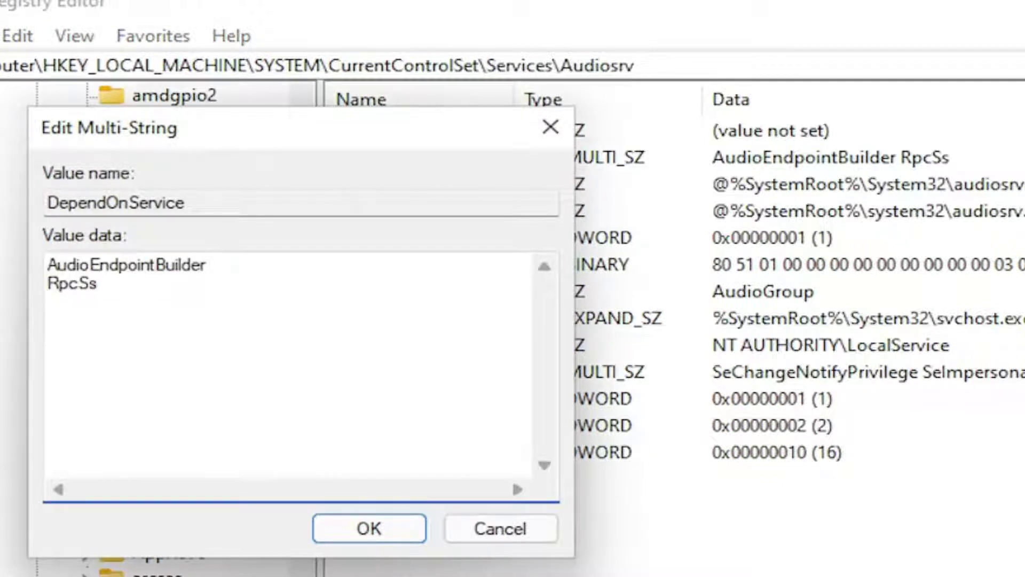
key(Up)
key(Up)
key(End)
key(shift+Left)
key(shift+Left)
key(shift+Left)
key(shift+Left)
key(shift+Left)
key(shift+Left)
key(shift+Left)
key(shift+Left)
key(shift+Left)
key(shift+Left)
key(shift+Left)
key(shift+Left)
key(shift+Left)
key(shift+Left)
key(shift+Left)
key(shift+Left)
key(shift+Left)
key(shift+Left)
key(shift+Left)
key(shift+Left)
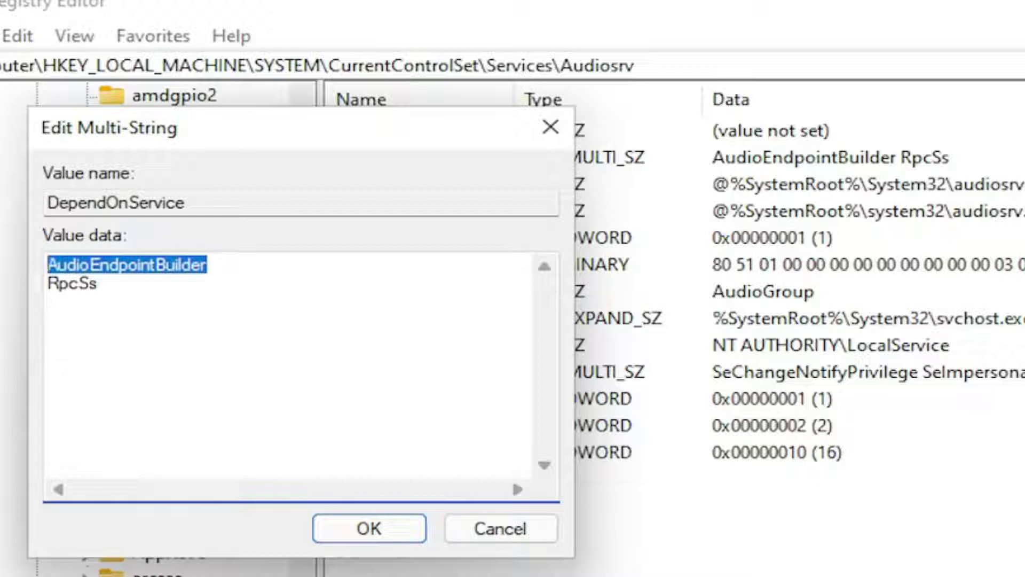
key(Delete)
key(Delete)
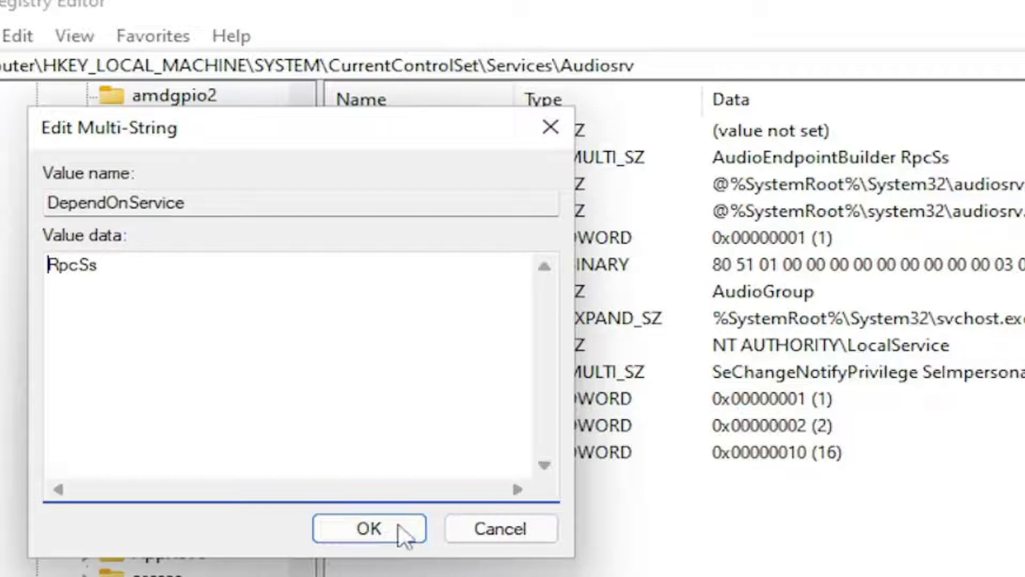
click(374, 527)
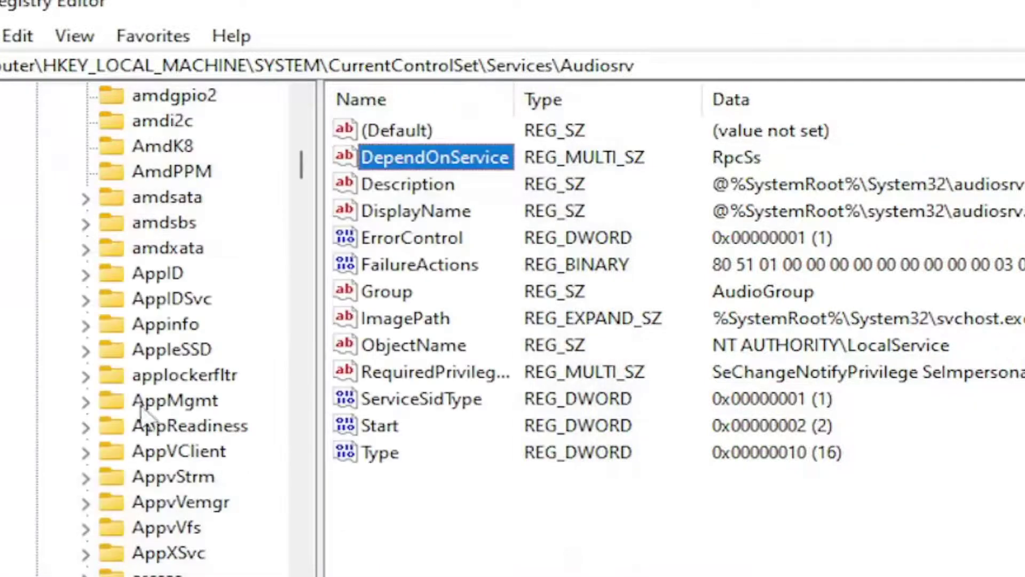
scroll(94, 424, up, 15)
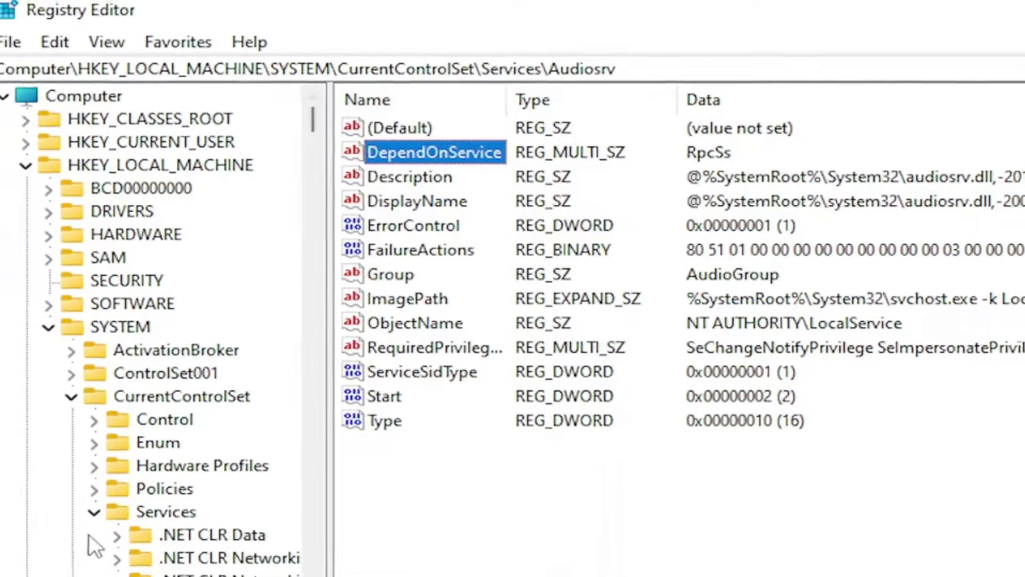
Collapse the registry tree back to the root hives, selecting HKEY_CLASSES_ROOT
click(94, 512)
click(71, 397)
click(48, 327)
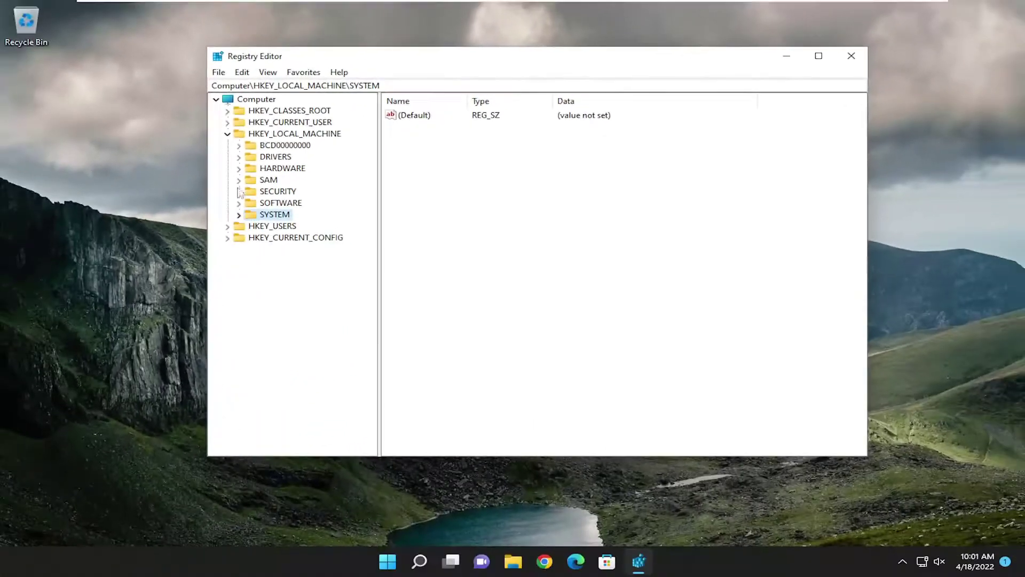
click(228, 134)
click(256, 111)
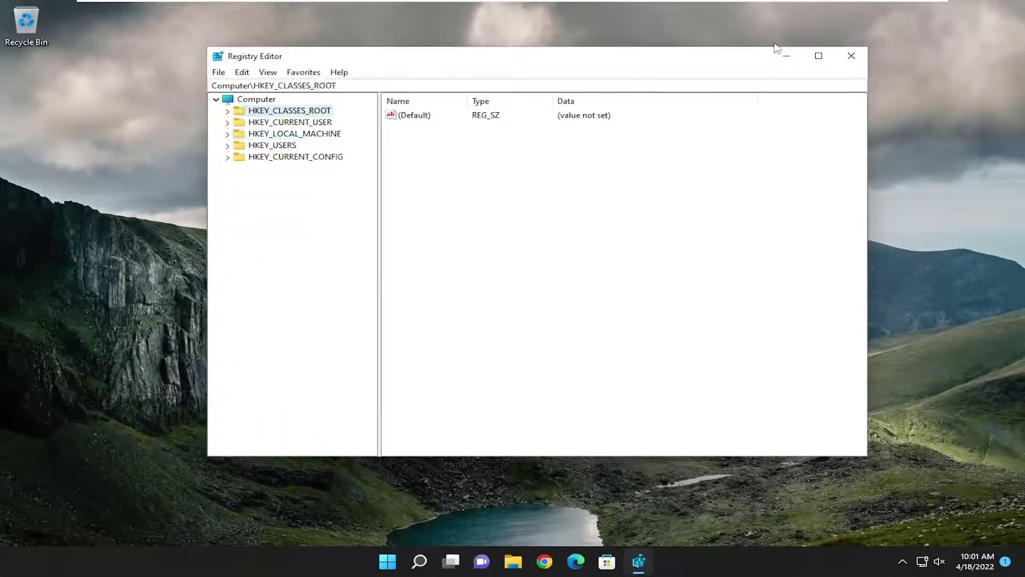
Close Registry Editor and bring up the Start quick menu's Shut down or sign out options
click(851, 55)
right_click(404, 560)
mouse_move(428, 510)
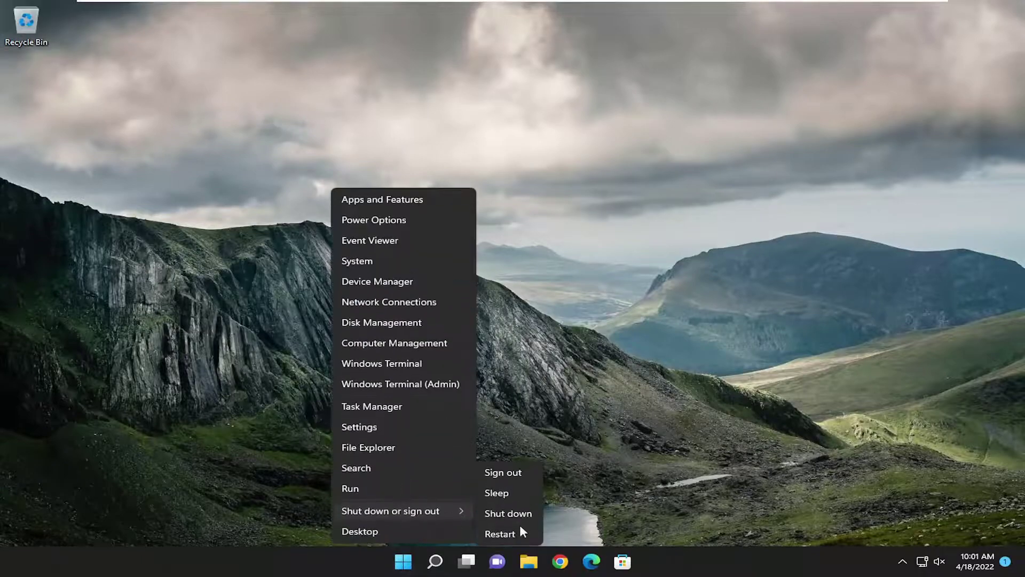